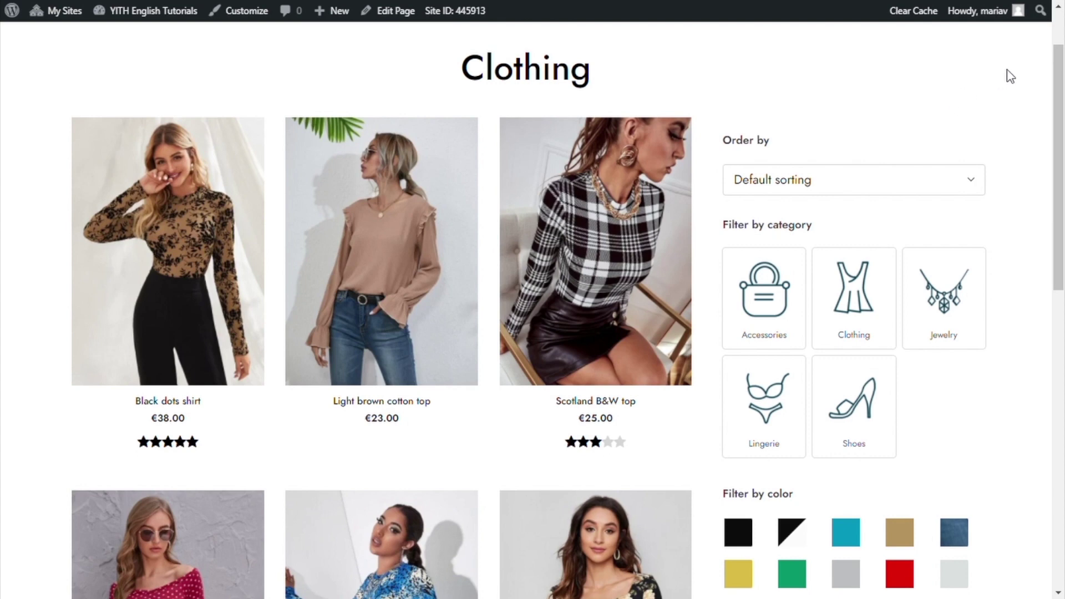
# From the Dashboard, go to YITH > Ajax Product Filter and edit the Horizontal preset
pyautogui.moveTo(1059, 70); pyautogui.dragTo(1063, 96)
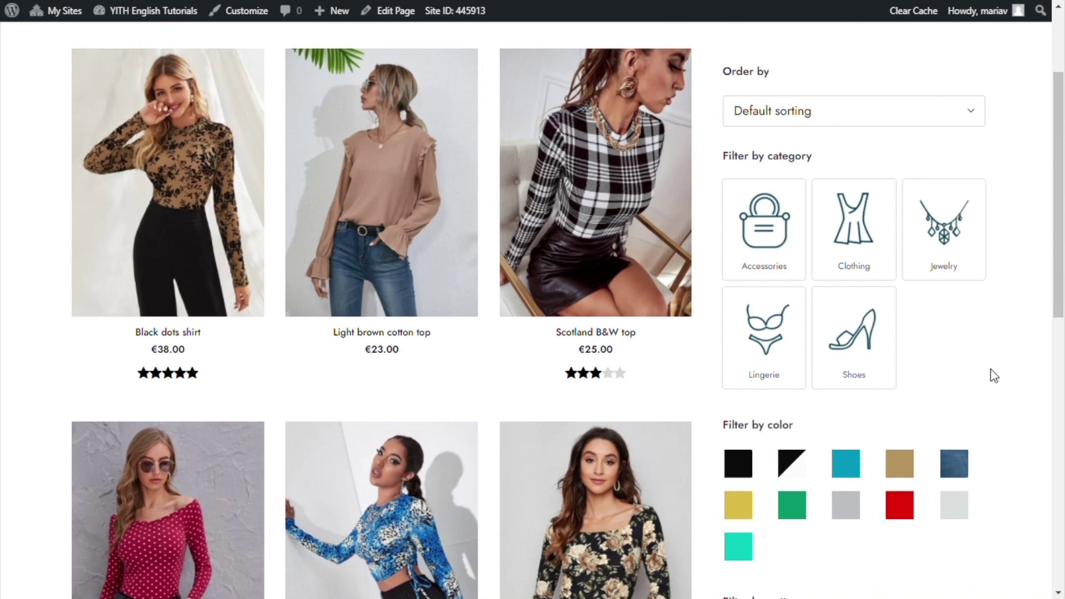
pyautogui.moveTo(1060, 224); pyautogui.dragTo(1063, 189)
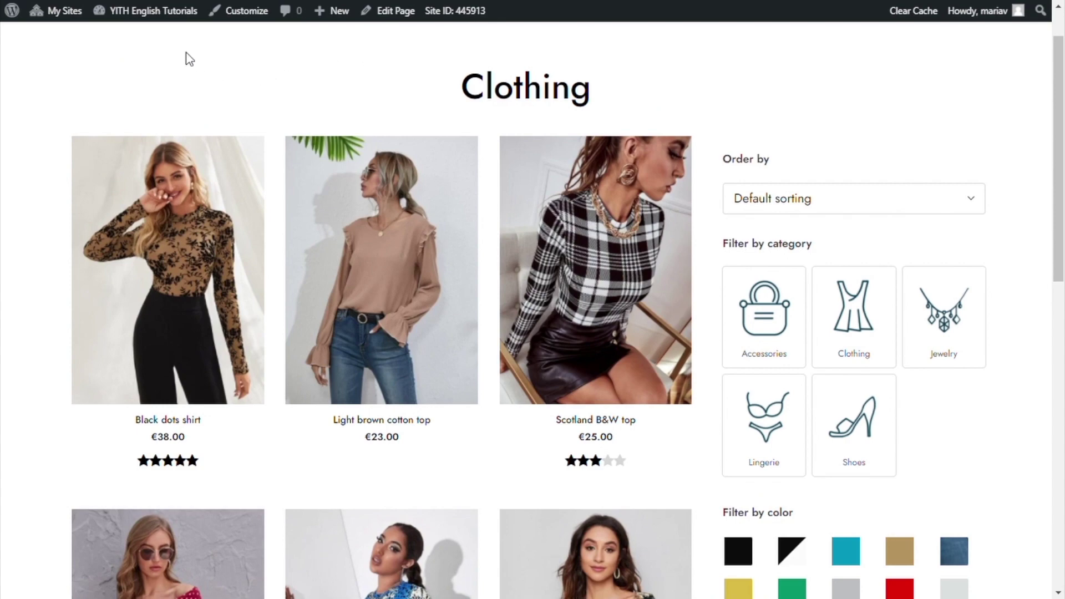
pyautogui.moveTo(159, 18)
pyautogui.click(138, 35)
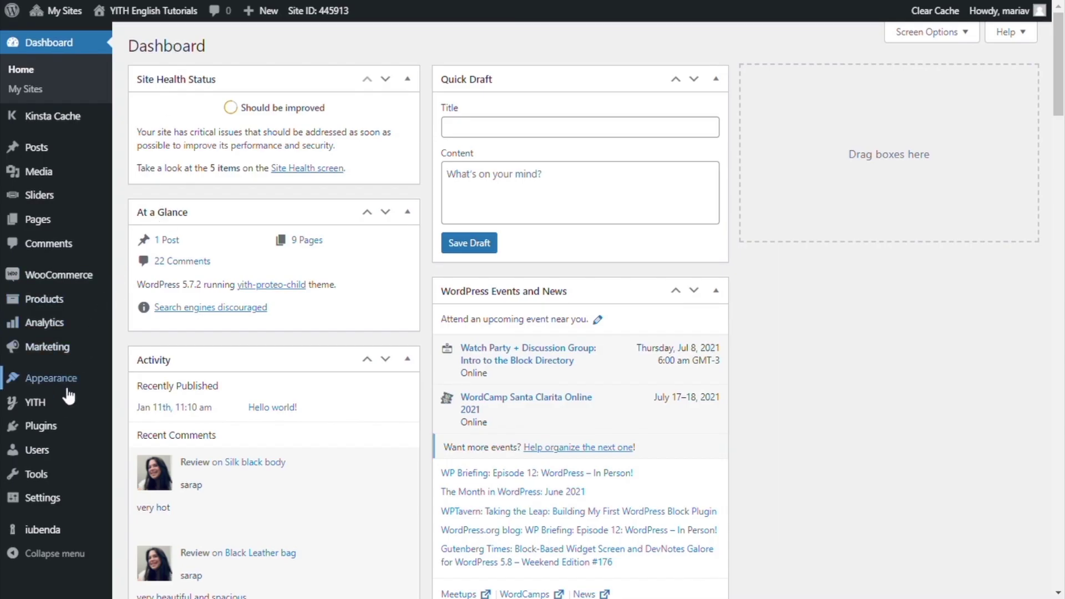
pyautogui.moveTo(60, 411)
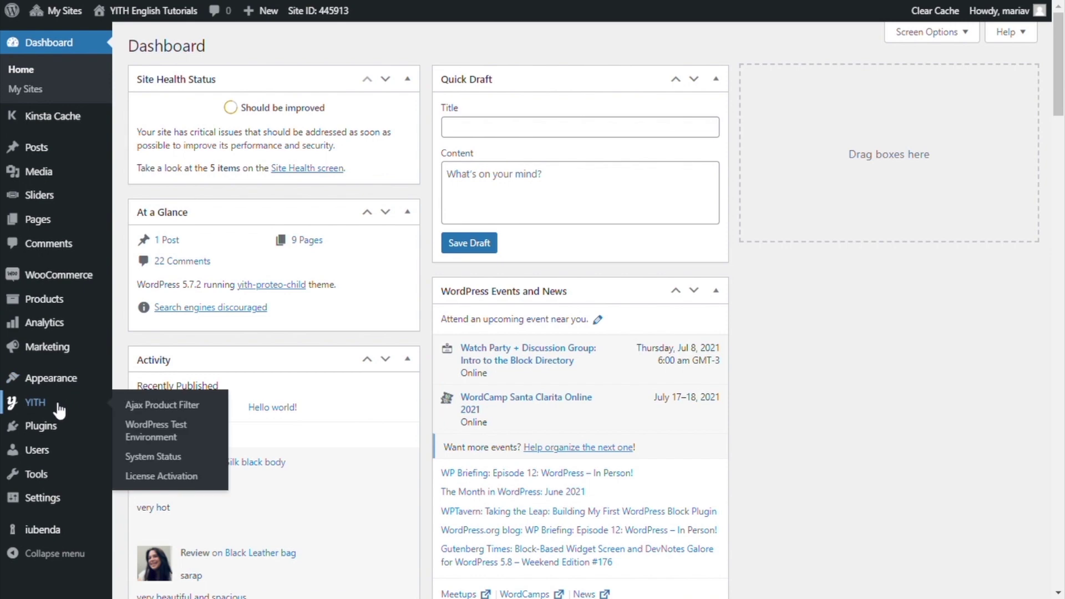
pyautogui.click(152, 411)
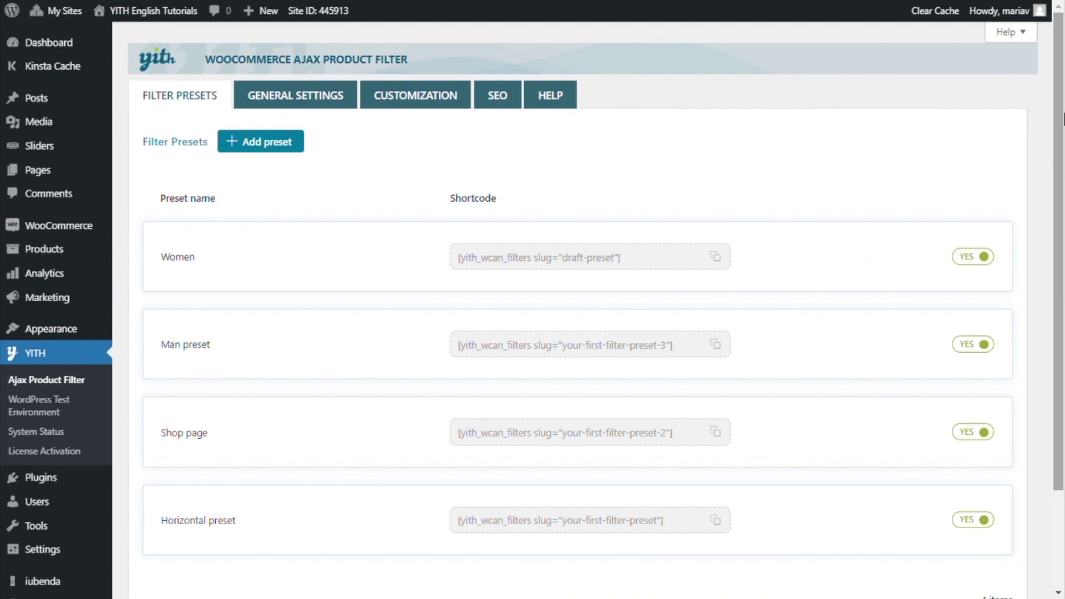
pyautogui.scroll(-2, 882, 91)
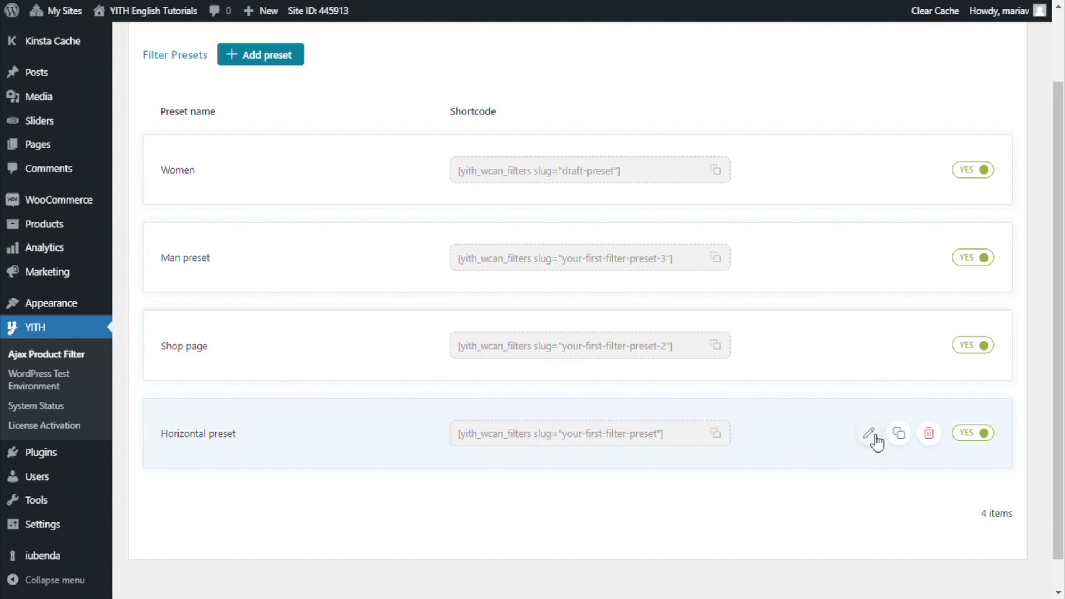
pyautogui.click(869, 433)
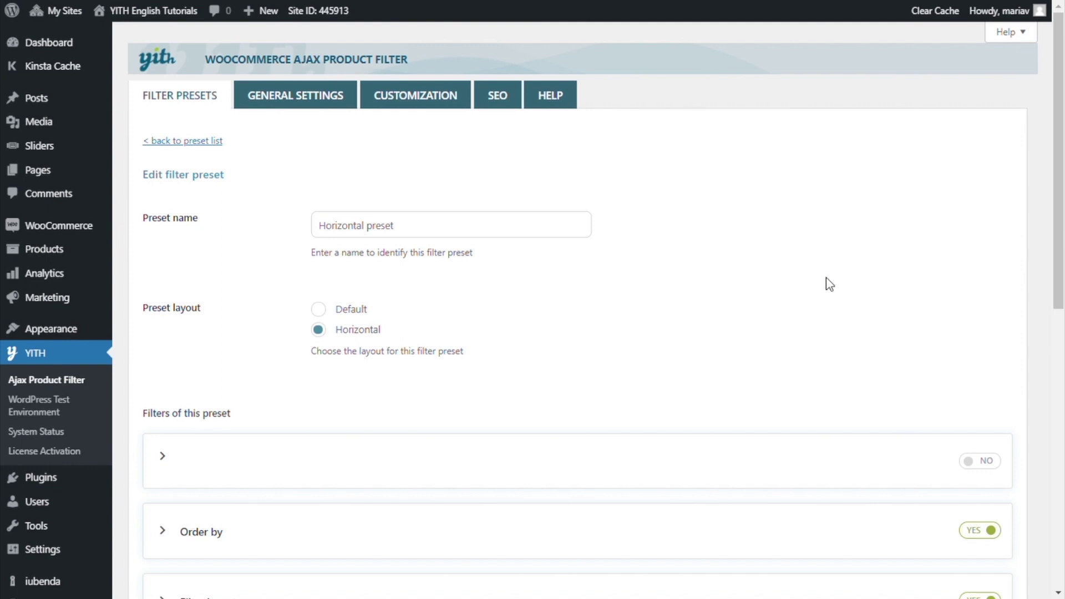
# Save the Horizontal preset with Horizontal layout and category, color, pattern, size, price, review filters
pyautogui.moveTo(1060, 170); pyautogui.dragTo(1062, 440)
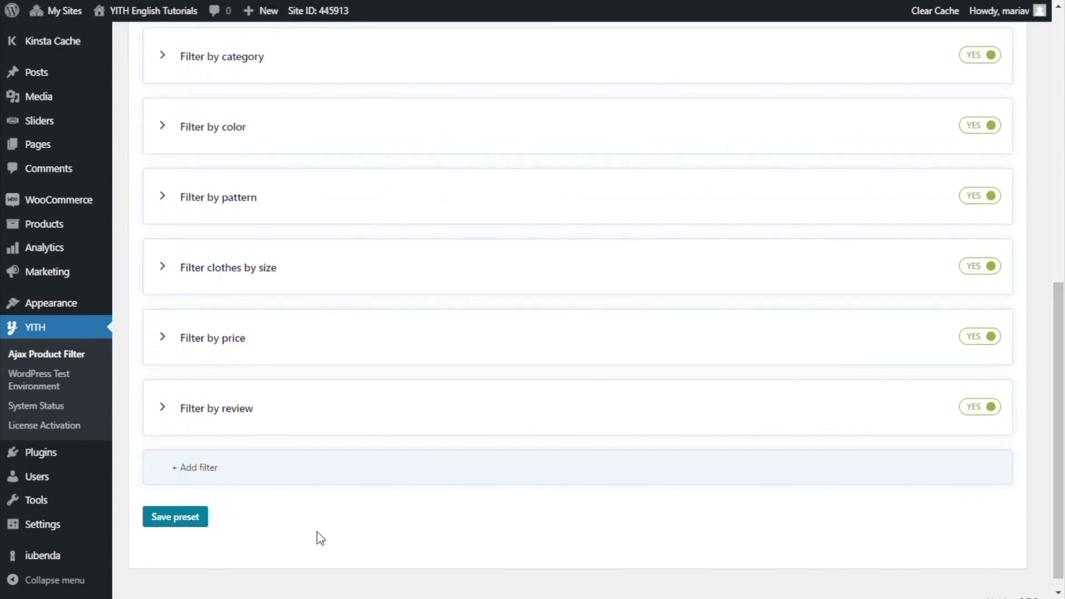
pyautogui.click(194, 522)
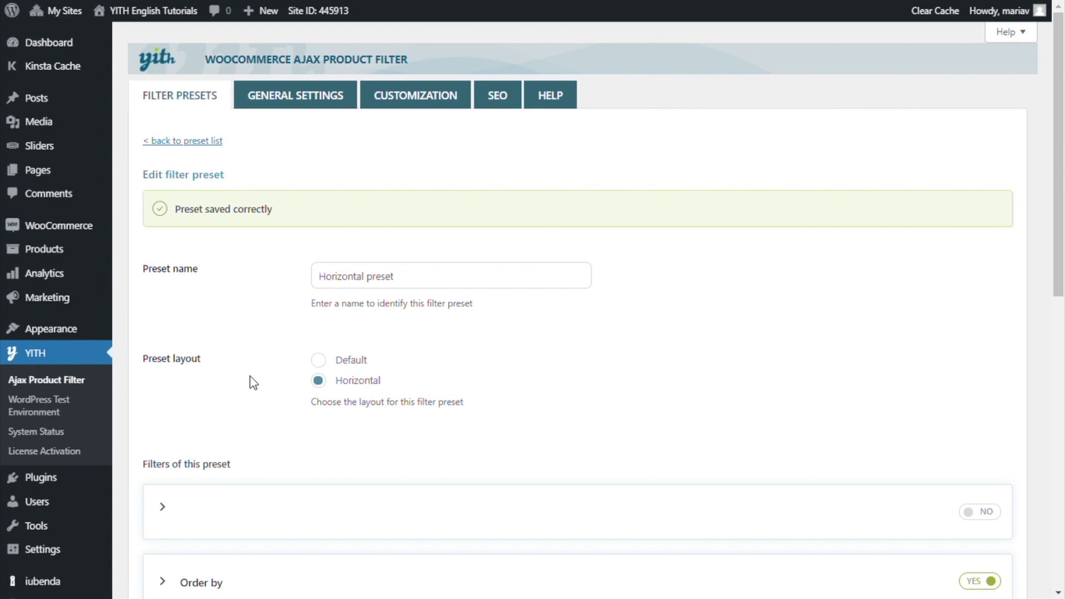
pyautogui.moveTo(76, 168)
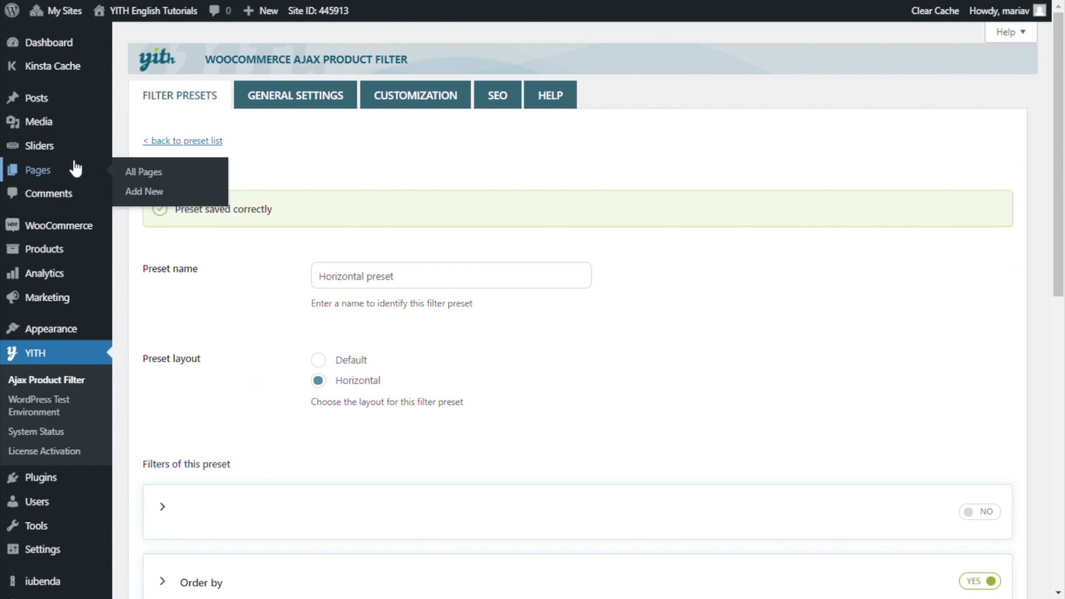
# Add page 'Horizontal Filters' with a Products by Category block showing Woman products
pyautogui.click(145, 191)
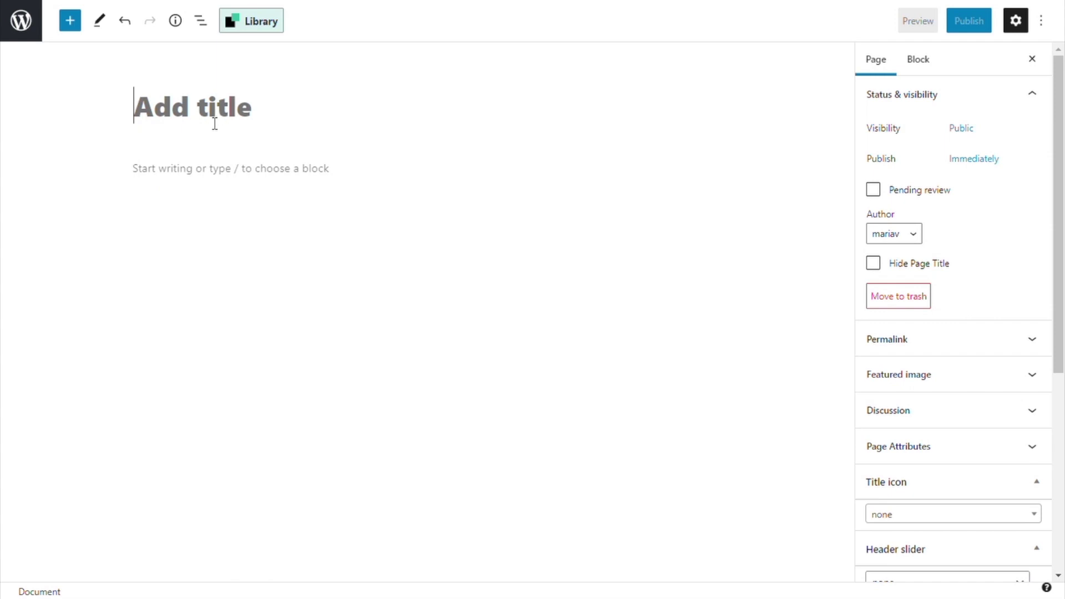
pyautogui.write('Horizontal Filters')
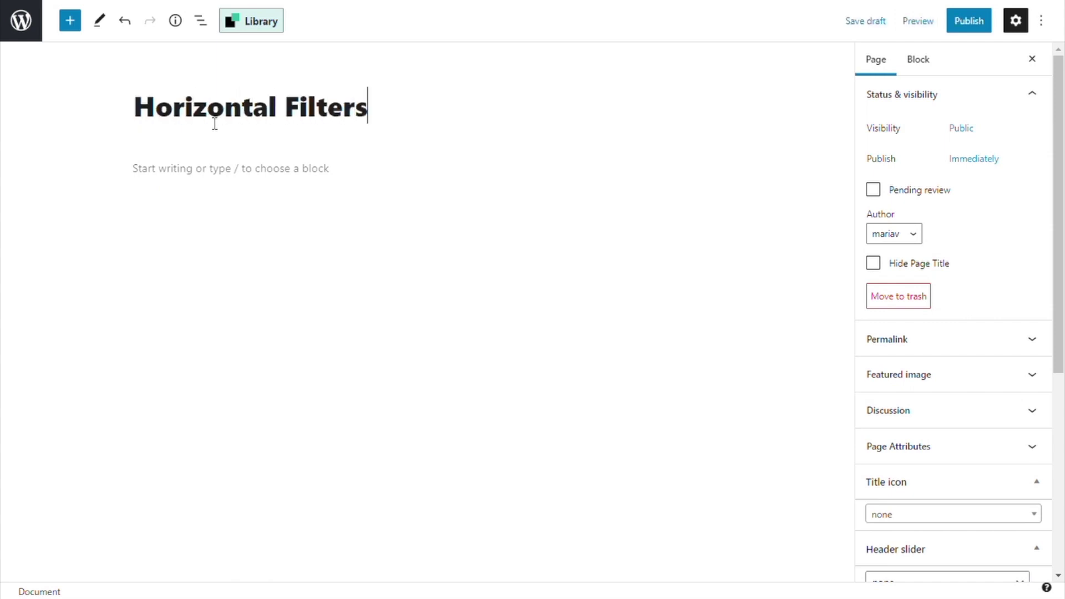
pyautogui.click(421, 168)
pyautogui.click(722, 170)
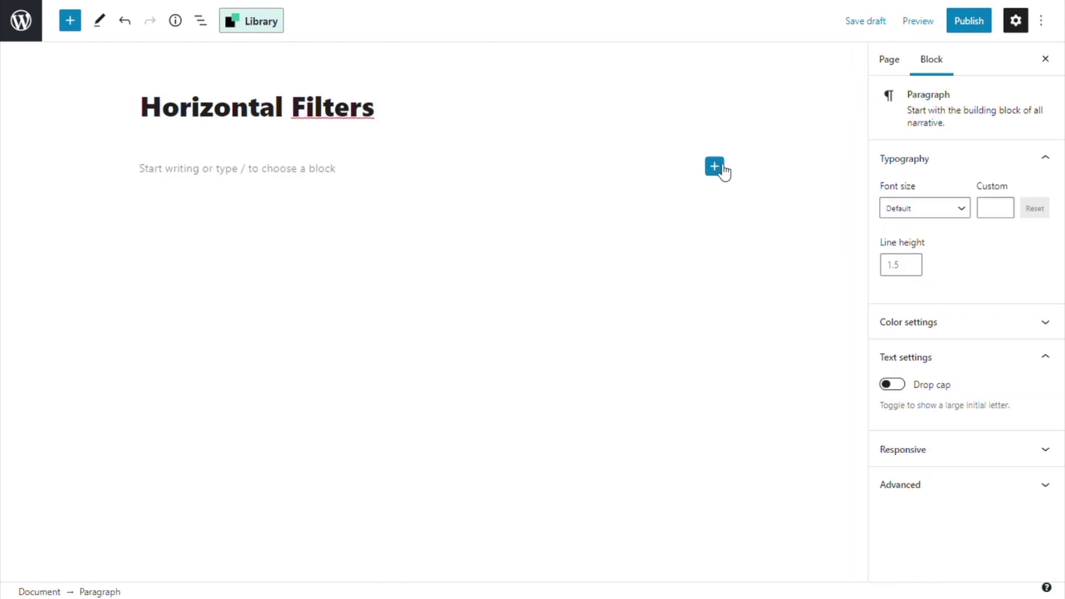
pyautogui.click(837, 321)
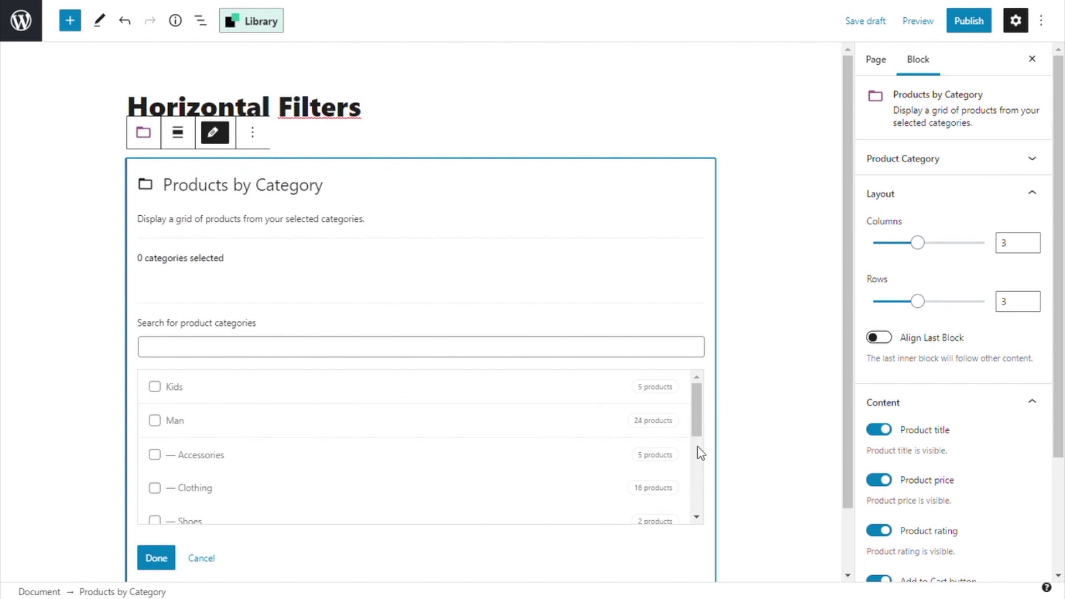
pyautogui.scroll(-1, 698, 451)
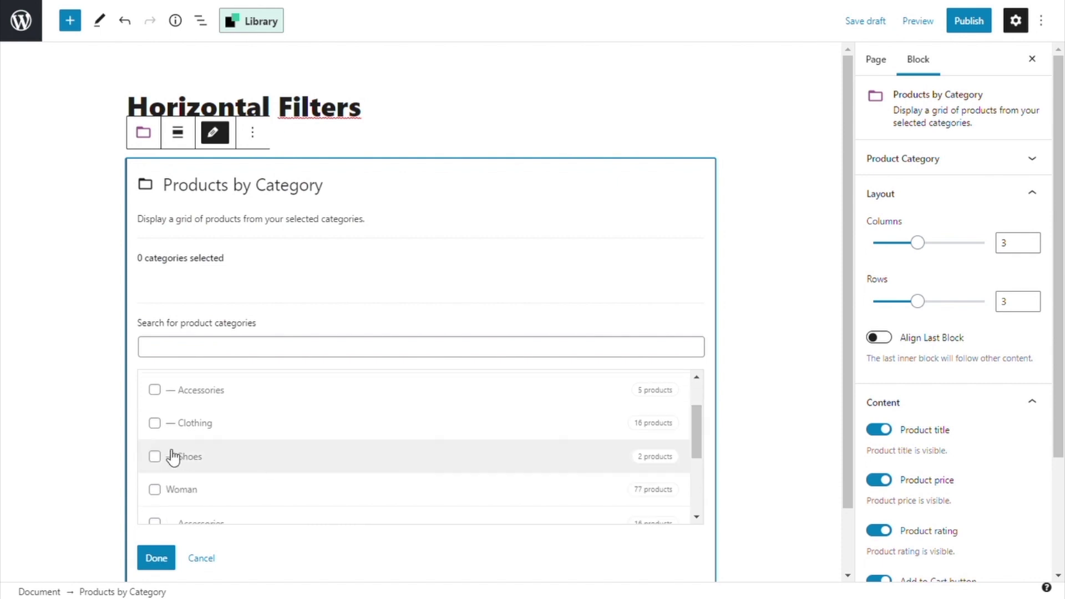
pyautogui.click(156, 495)
pyautogui.click(166, 561)
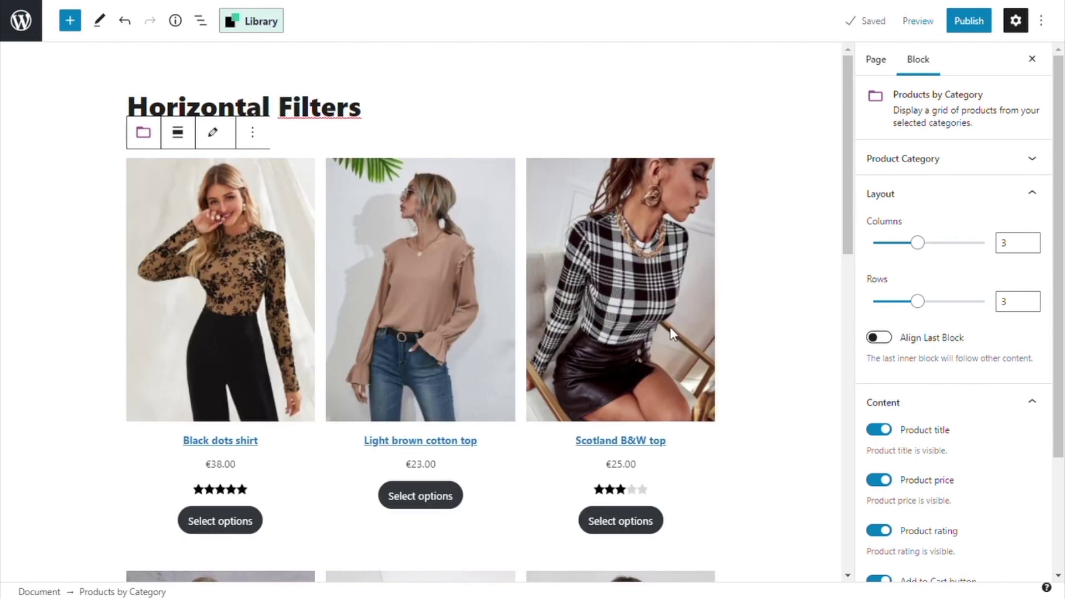
pyautogui.moveTo(853, 167); pyautogui.dragTo(844, 464)
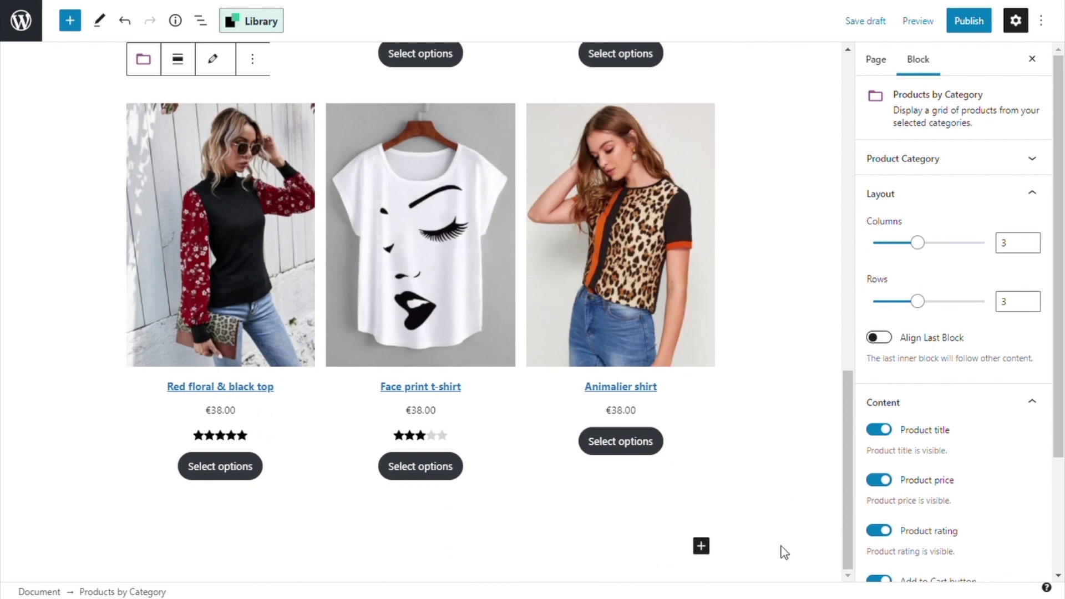
# Insert a YITH AJAX Filters Preset block using Horizontal preset, moved above the product grid
pyautogui.click(702, 547)
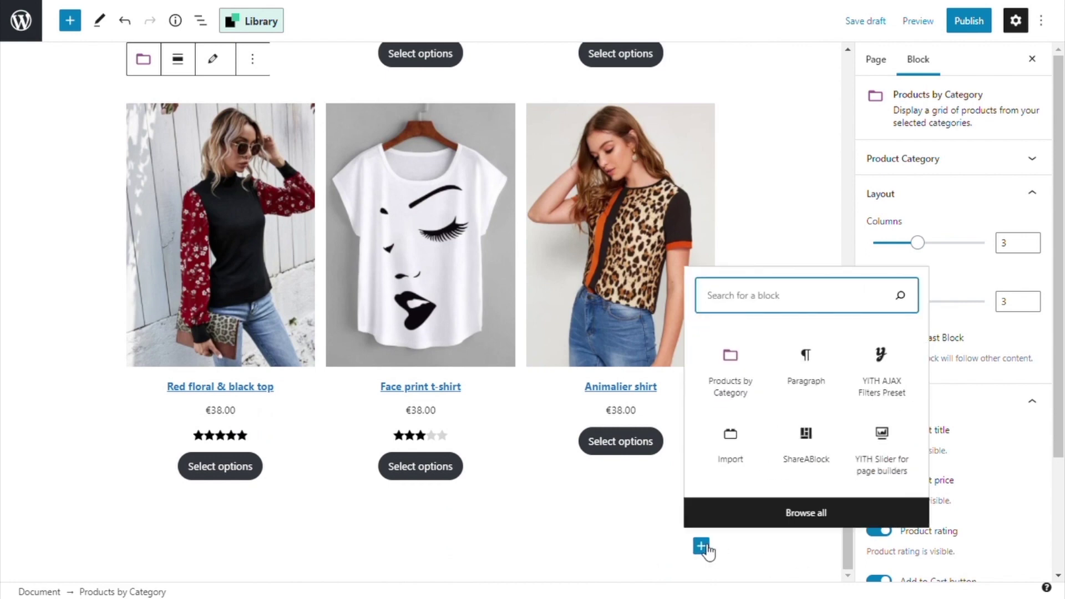
pyautogui.click(904, 361)
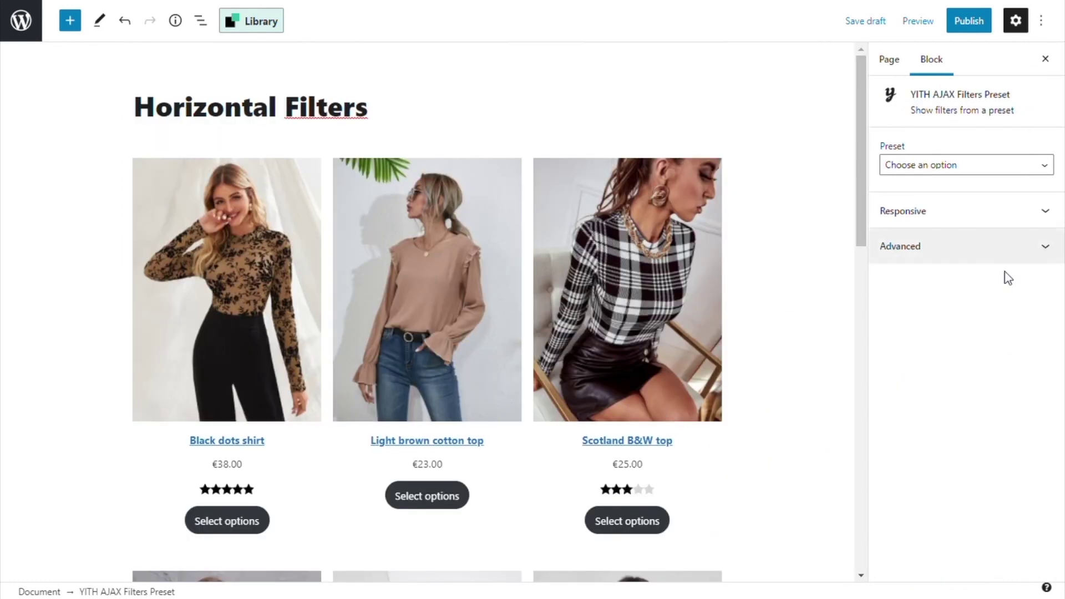
pyautogui.click(997, 170)
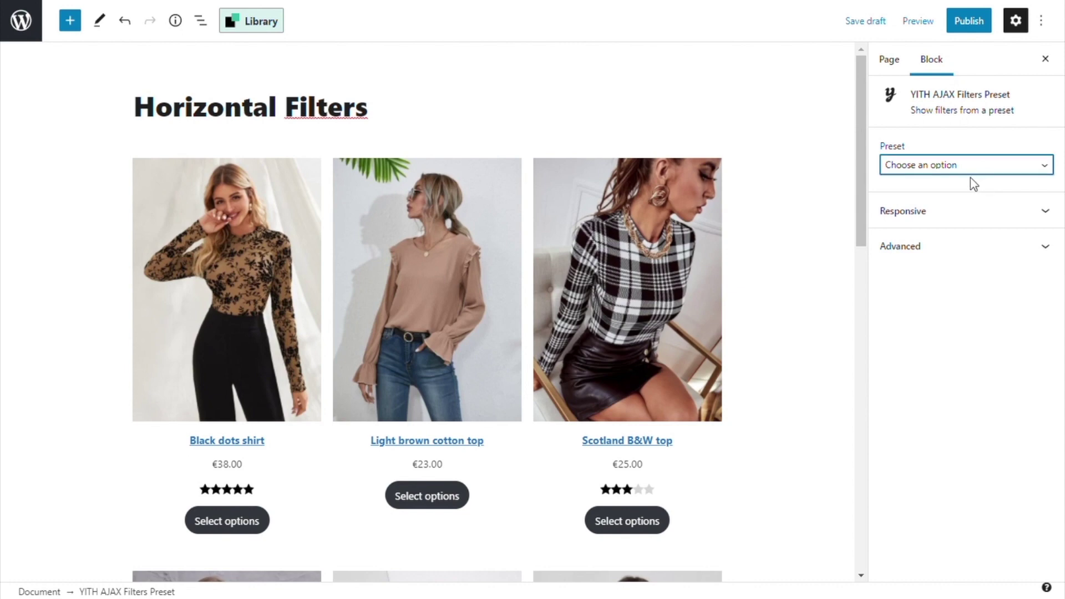
pyautogui.click(963, 197)
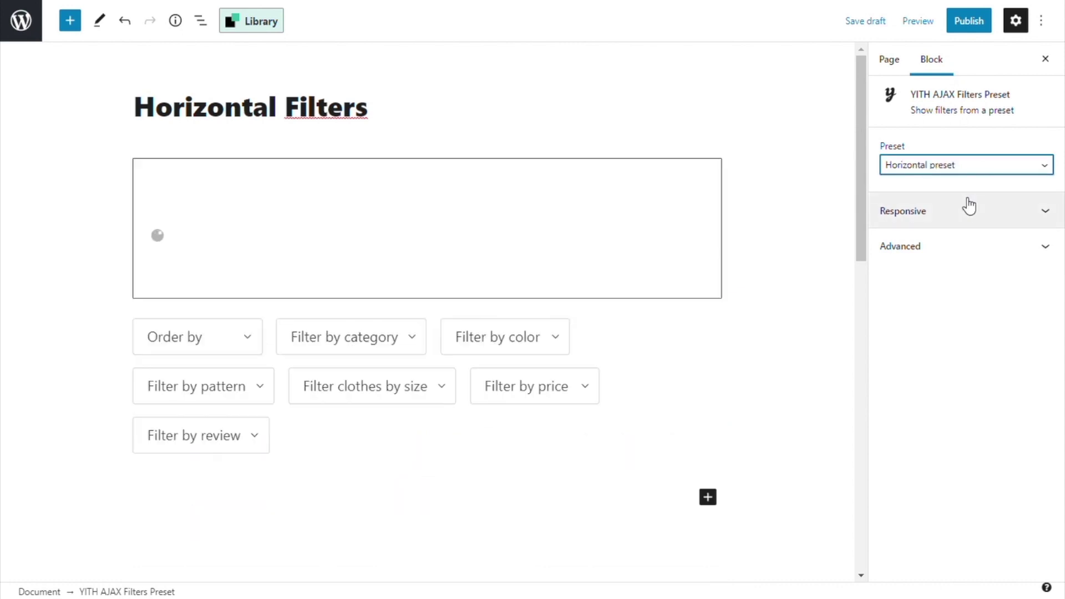
pyautogui.moveTo(863, 185); pyautogui.dragTo(863, 499)
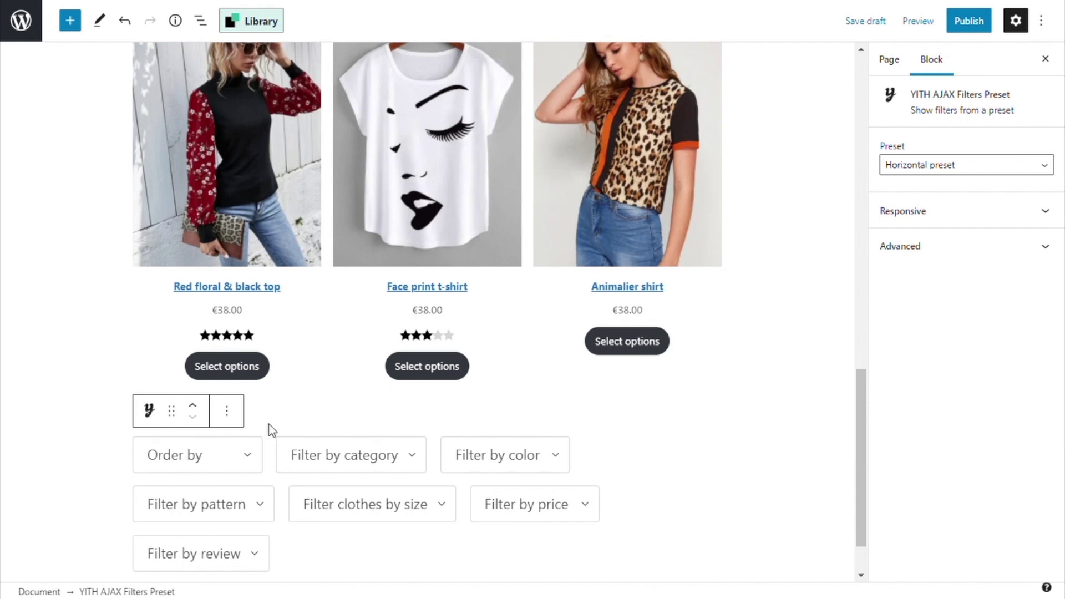
pyautogui.click(193, 407)
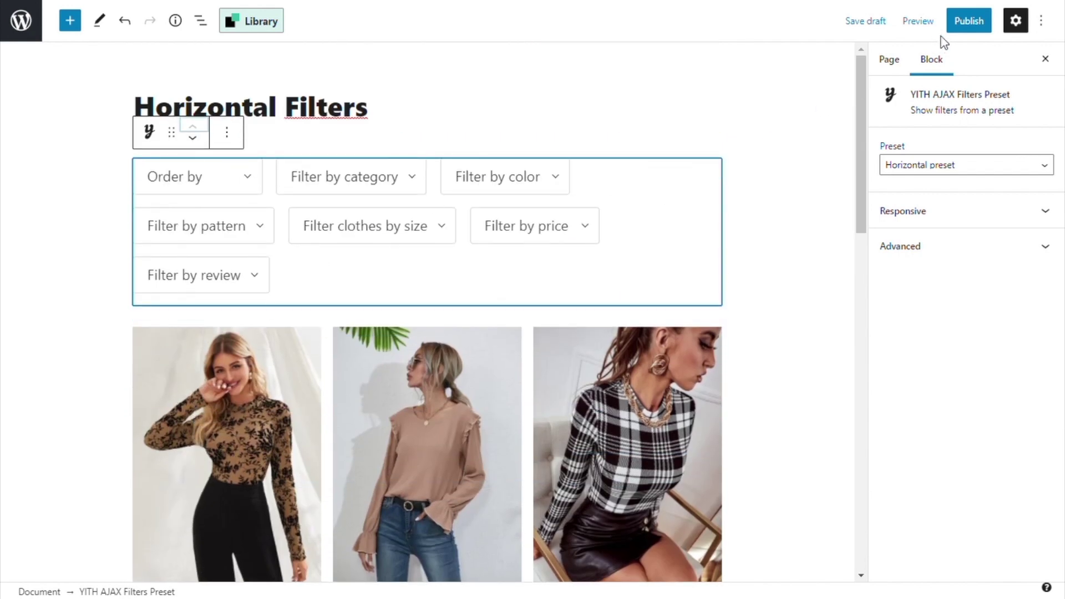
# Publish the page, then set its Sidebar Position to No sidebar and update it
pyautogui.click(975, 27)
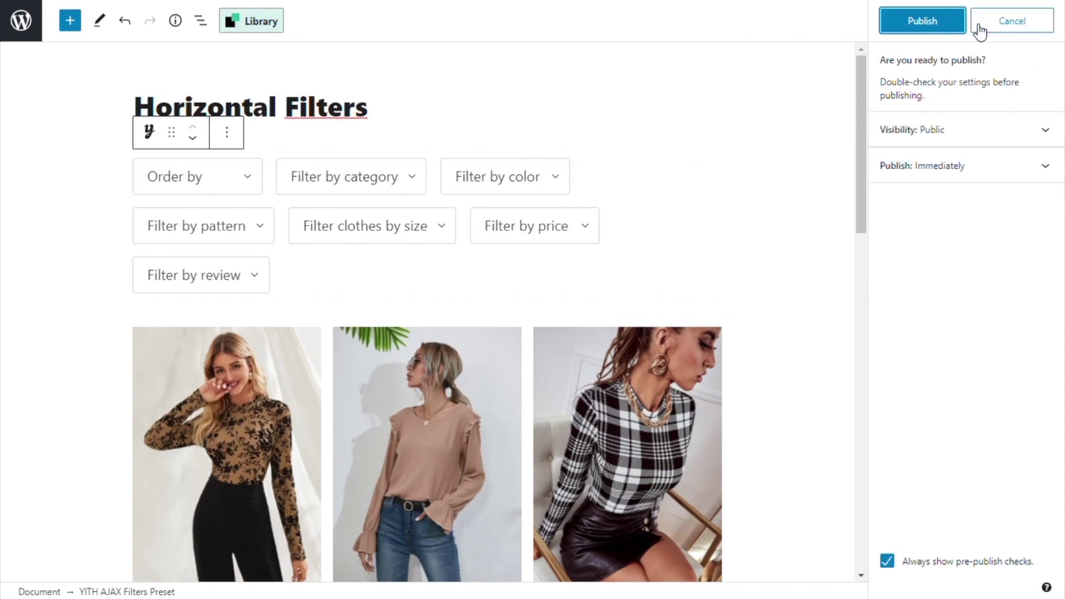
pyautogui.click(942, 25)
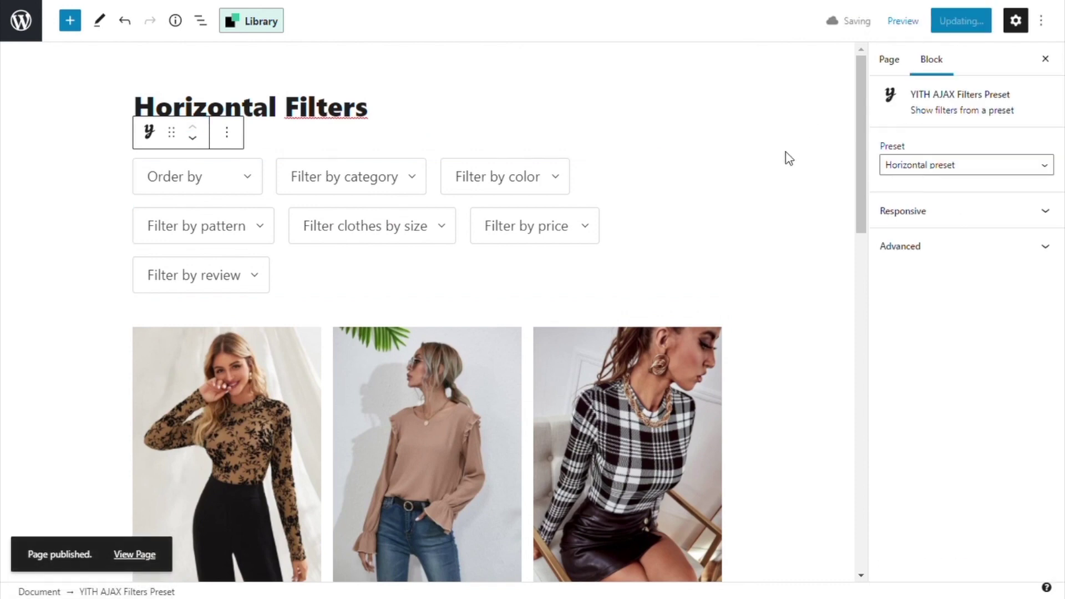
pyautogui.click(892, 62)
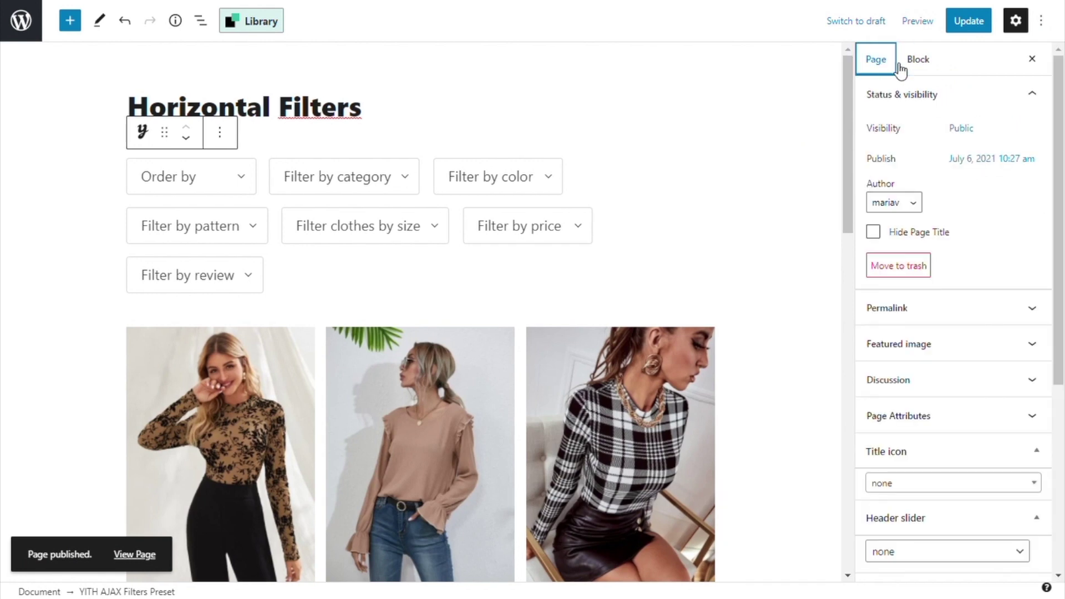
pyautogui.moveTo(1061, 133); pyautogui.dragTo(1061, 266)
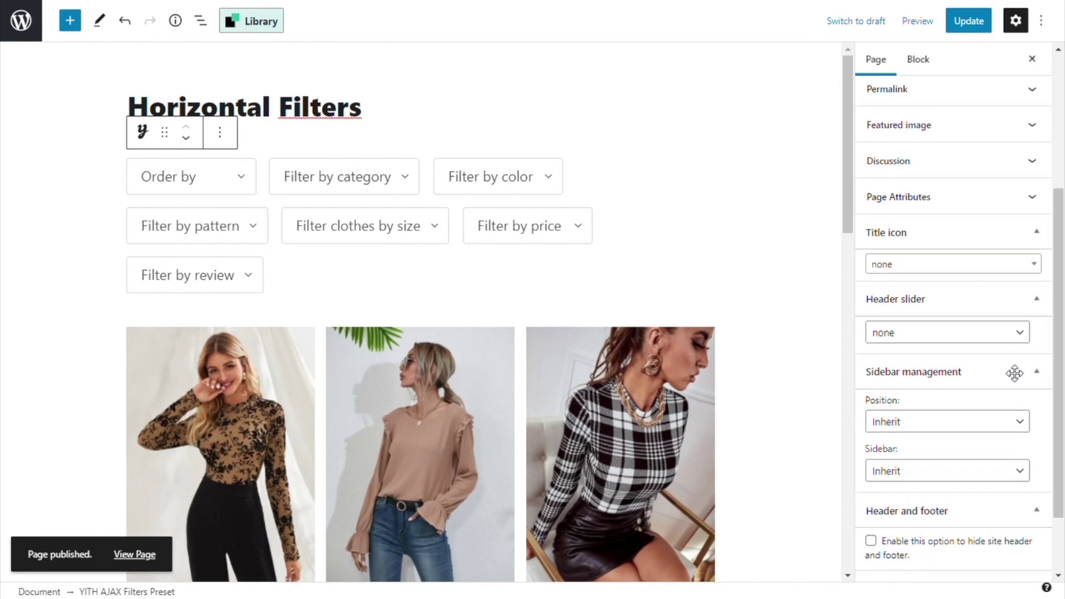
pyautogui.click(970, 427)
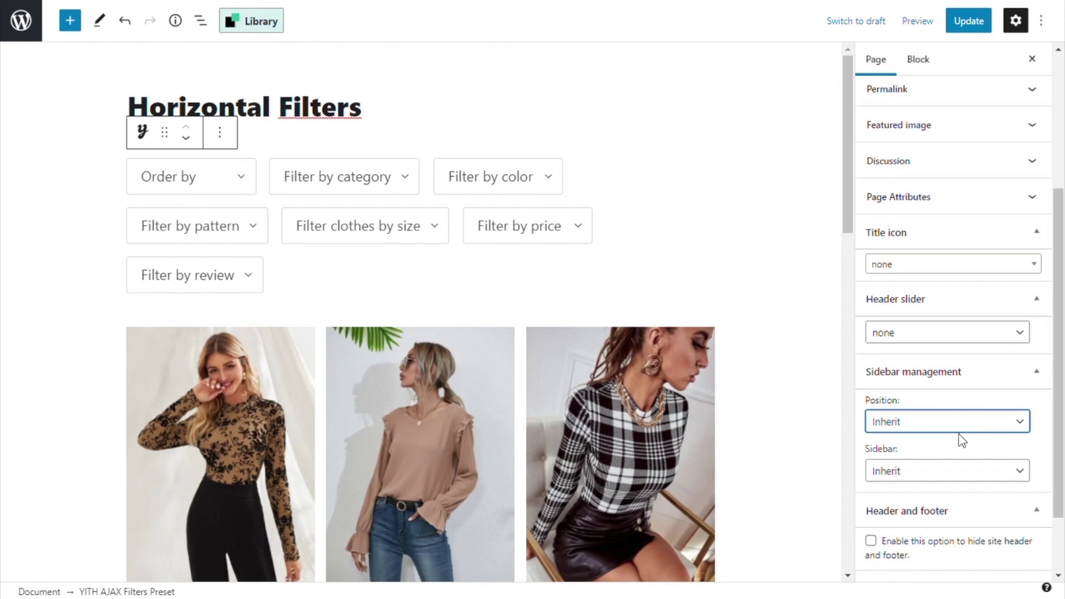
pyautogui.click(956, 459)
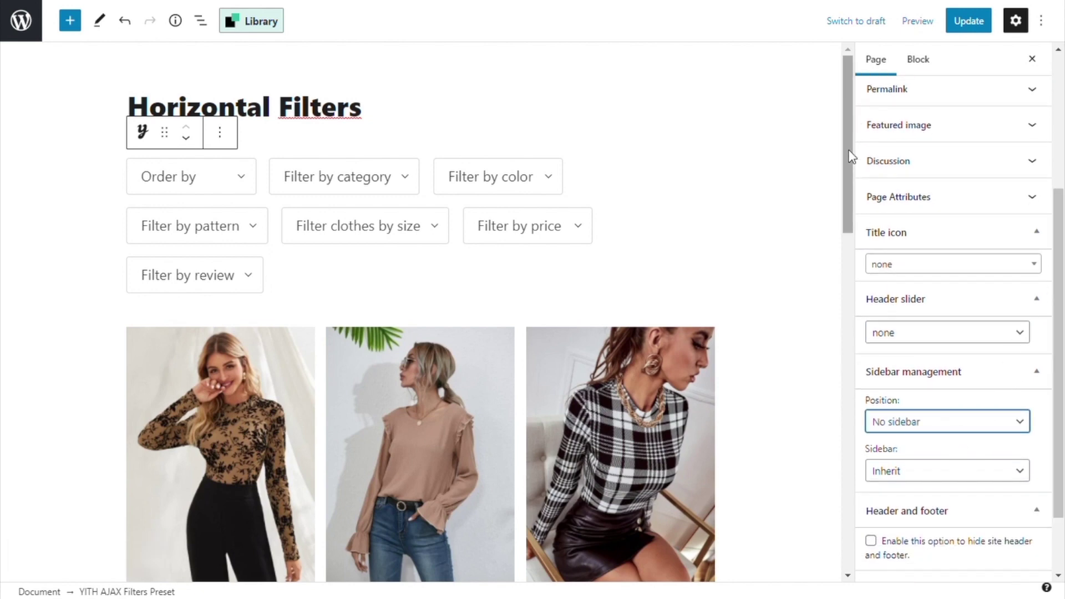
pyautogui.click(971, 29)
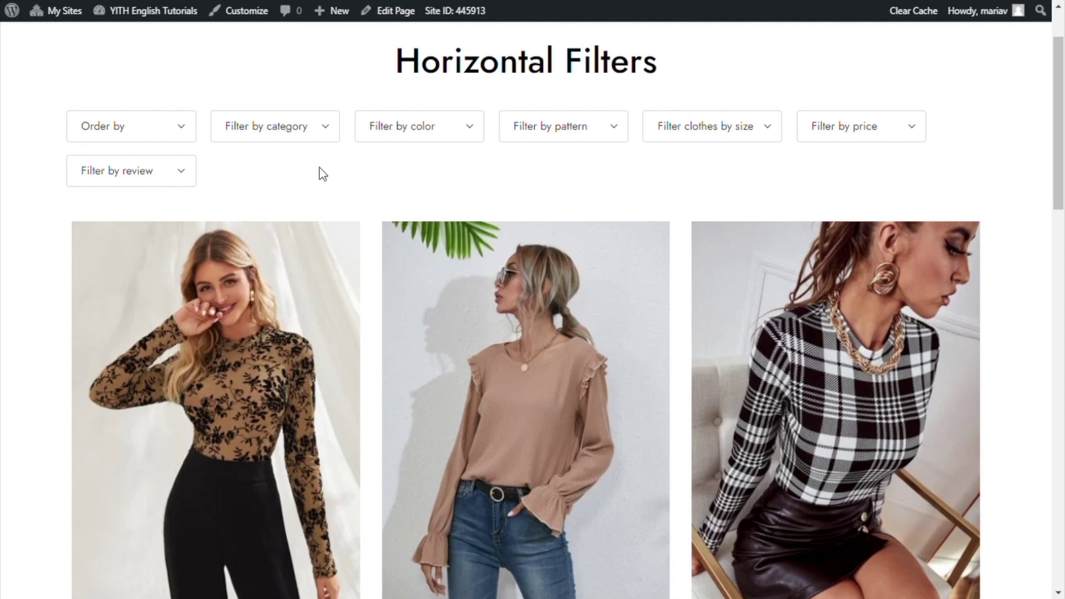
# Sort the live page's products by popularity and filter the category to Clothing
pyautogui.click(176, 132)
pyautogui.click(162, 207)
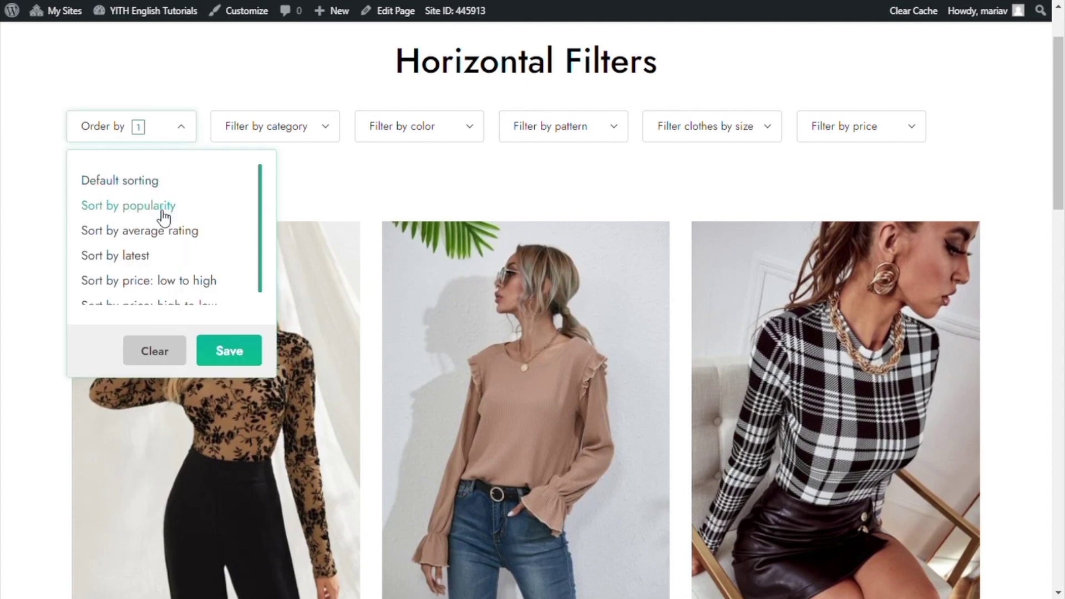
pyautogui.click(250, 361)
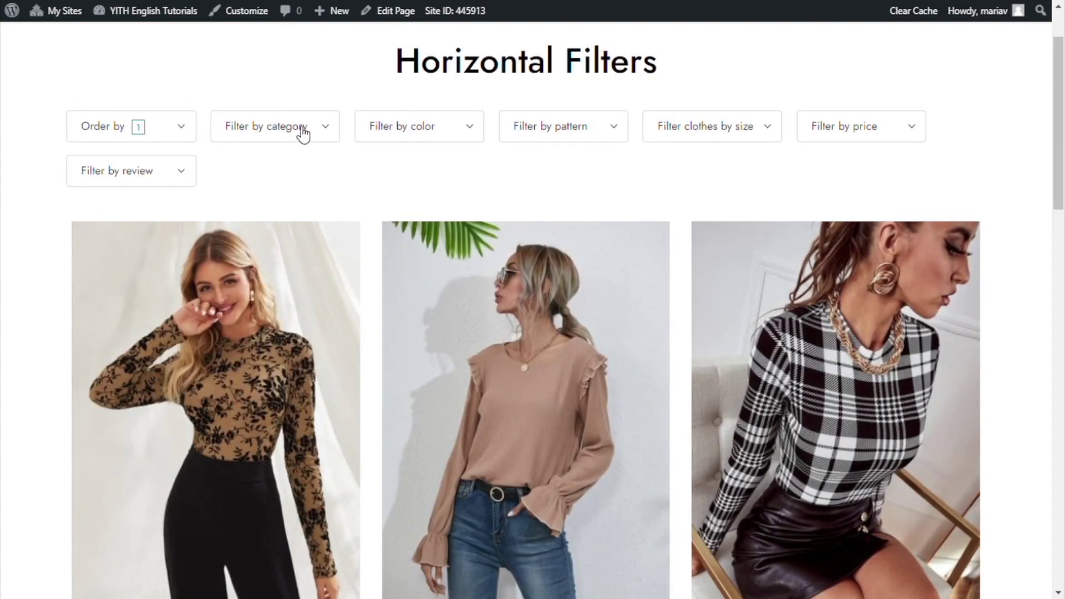
pyautogui.click(303, 133)
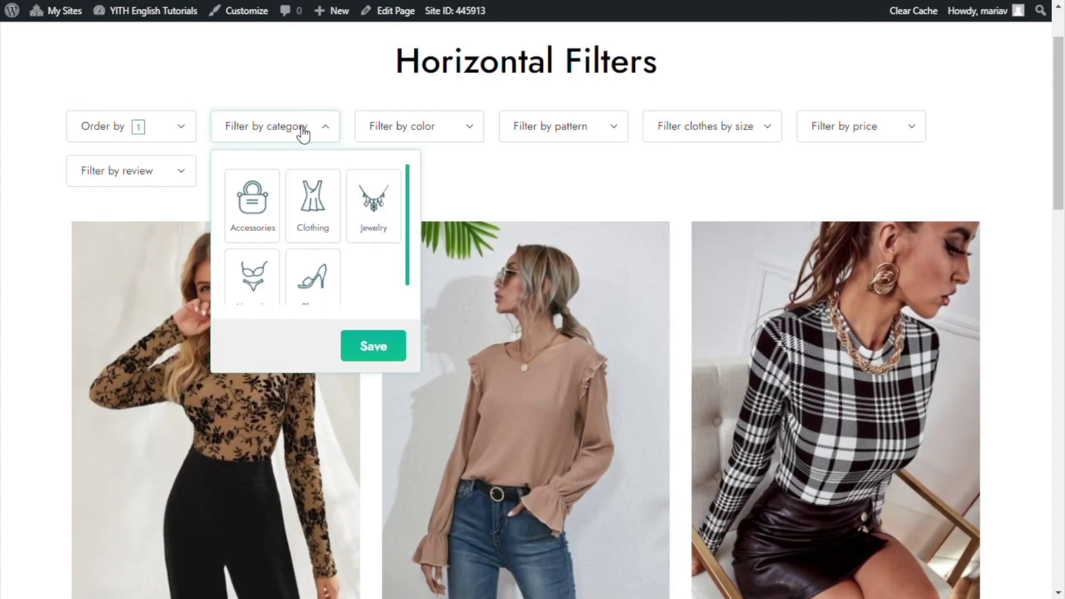
pyautogui.click(316, 200)
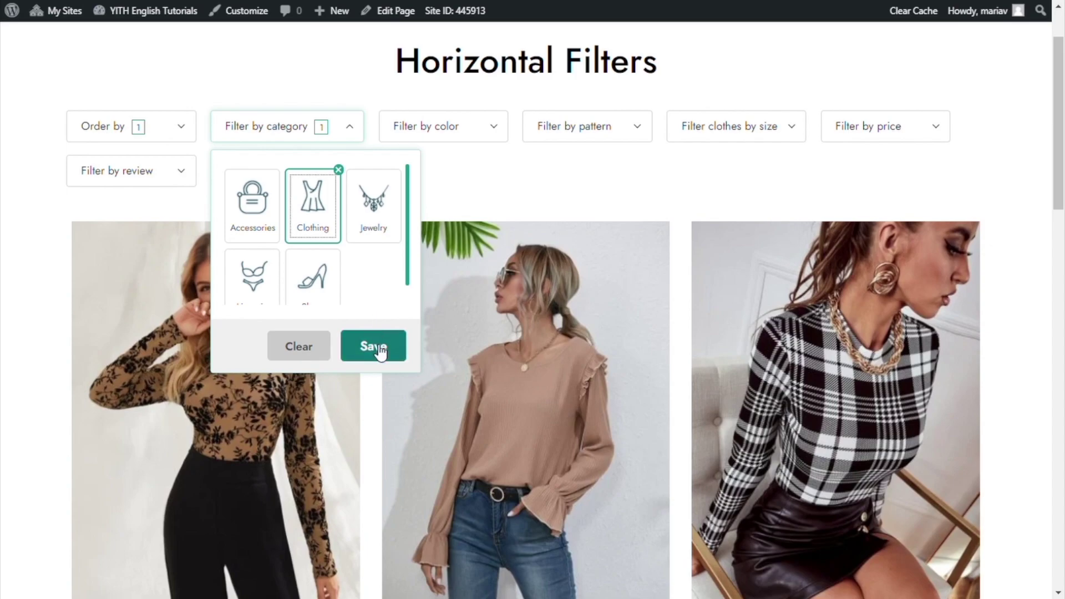